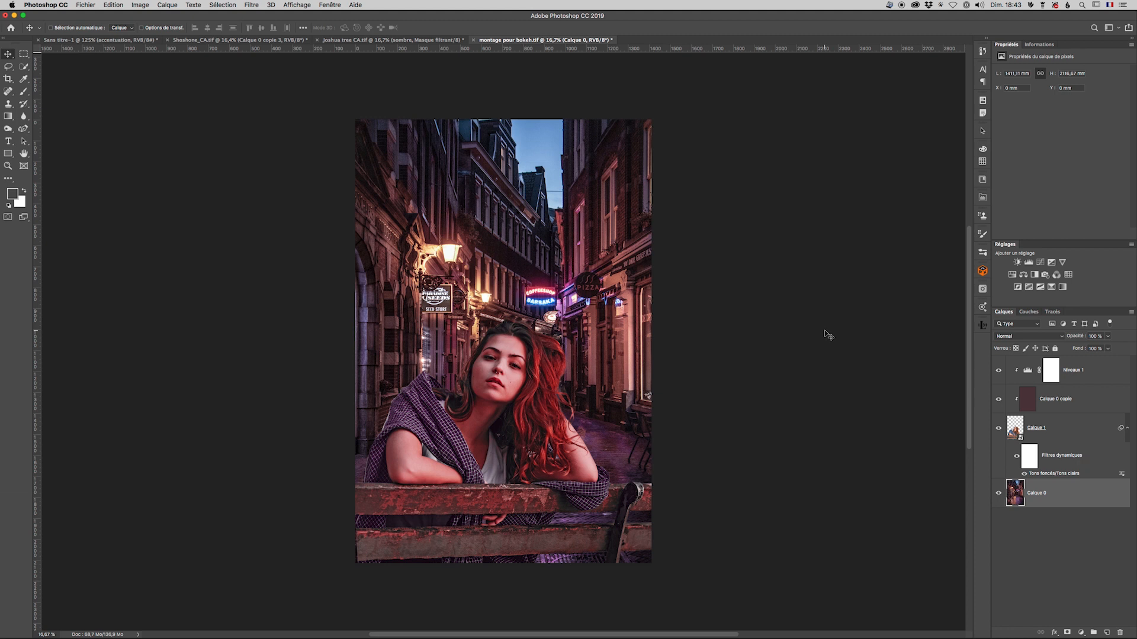
Step: Convert the street background layer (Calque 0) for smart filters
click(1000, 496)
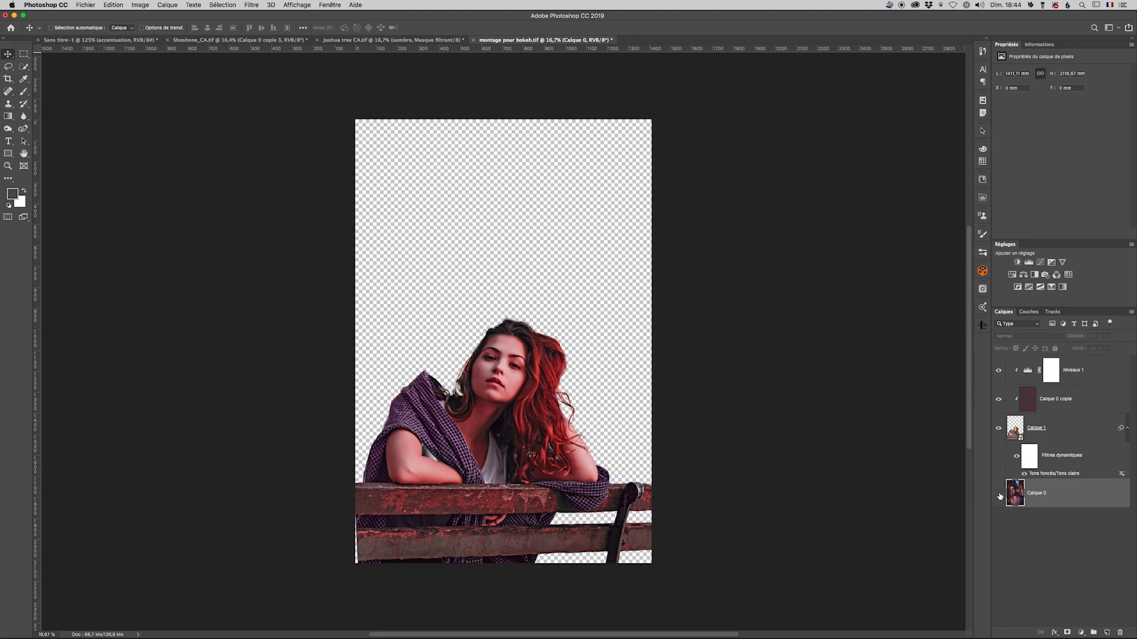
click(999, 496)
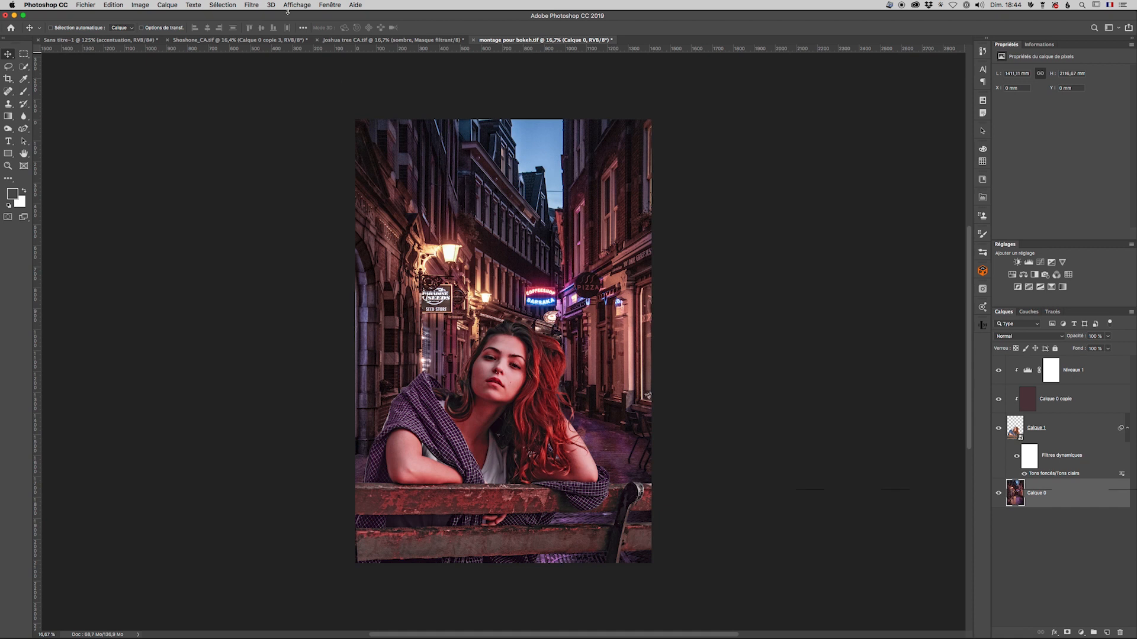
click(252, 6)
click(255, 30)
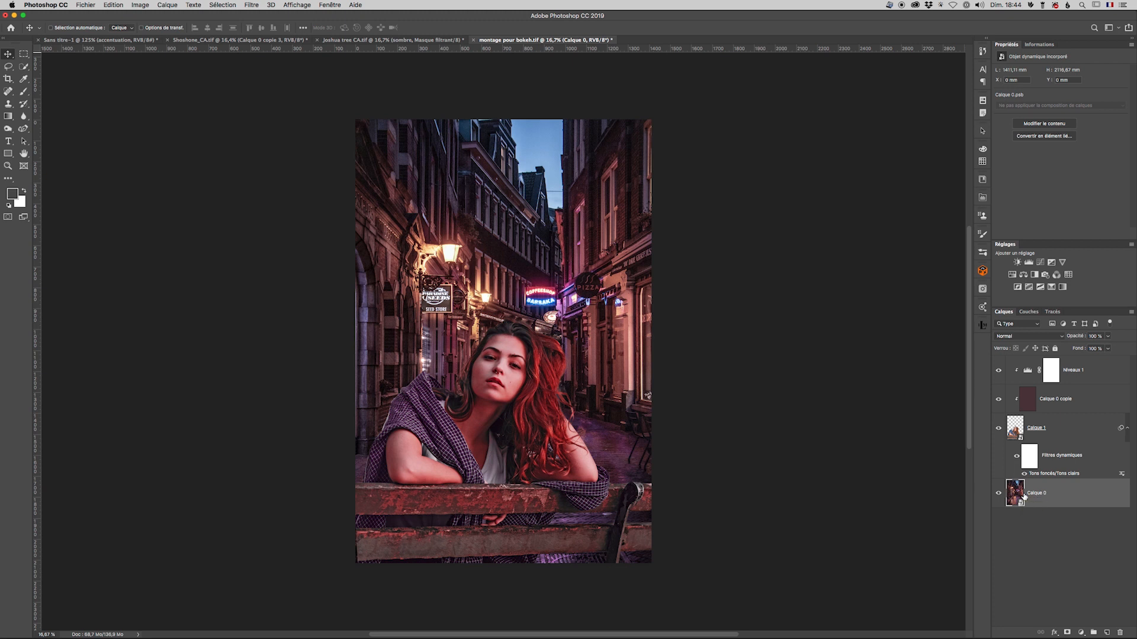
Step: Add a Field Blur (Flou de profondeur de champ) of about 48 px to the street background
click(252, 5)
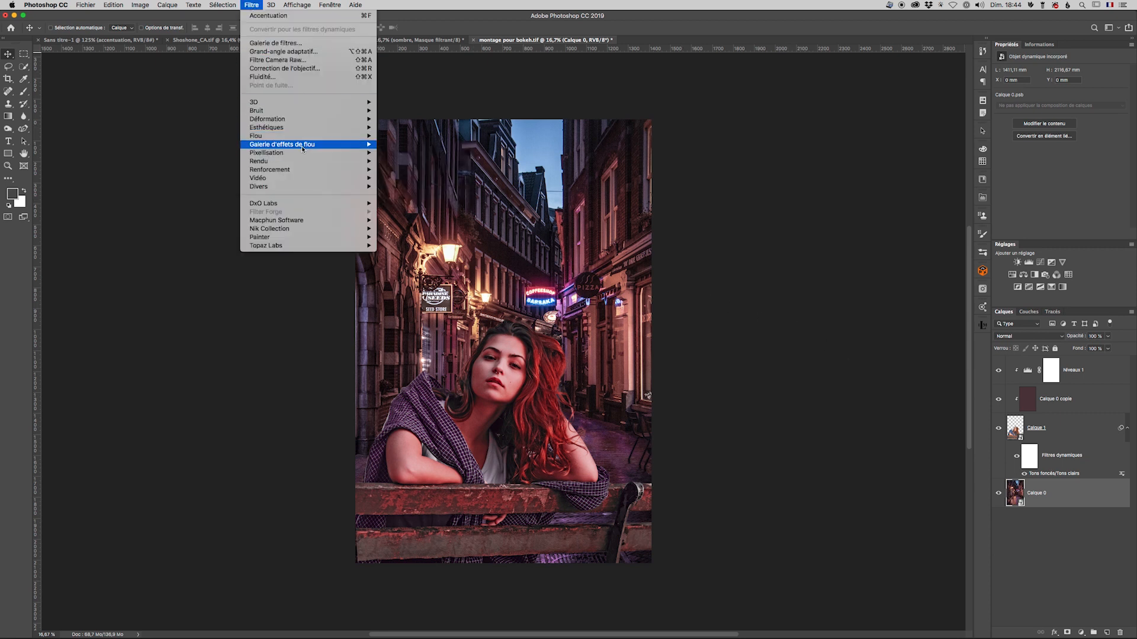
mouse_move(303, 146)
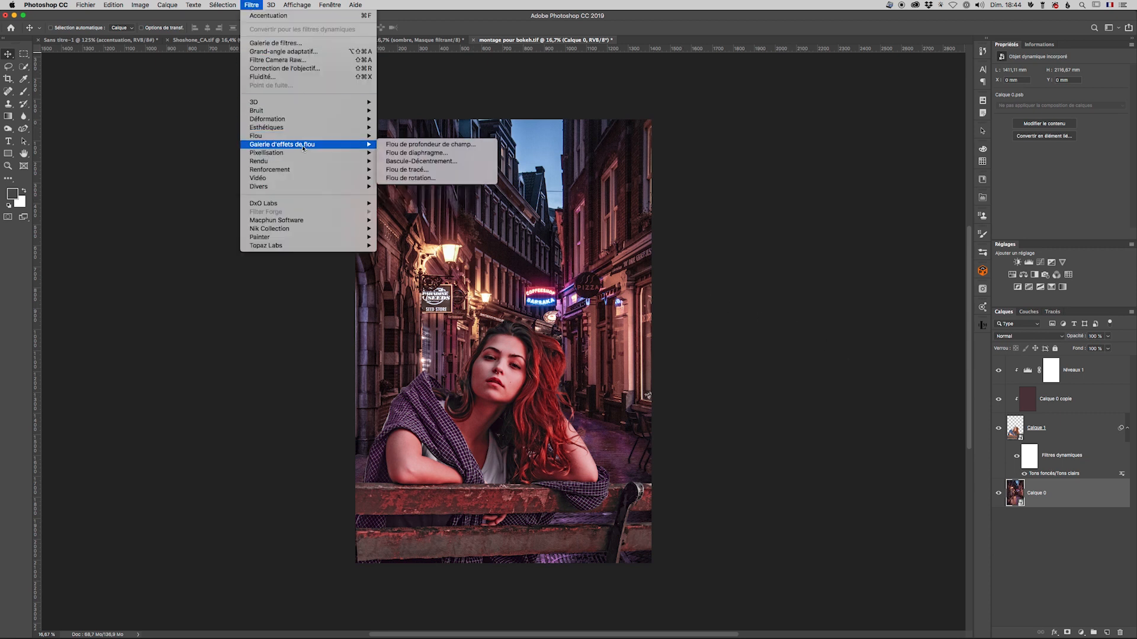
click(444, 146)
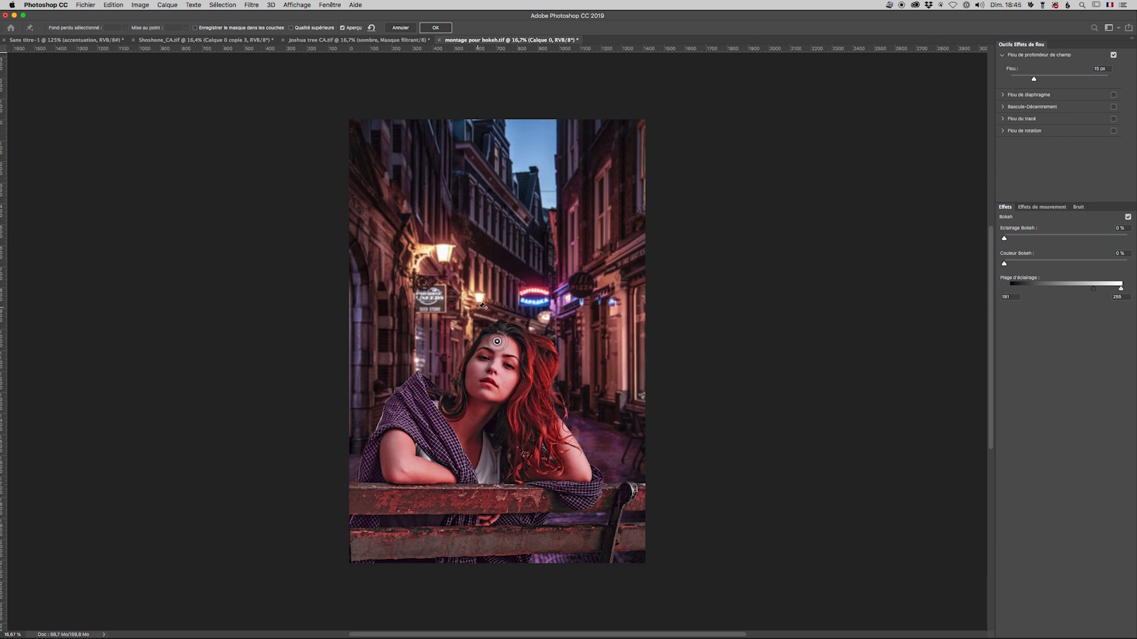
drag(506, 350, 491, 352)
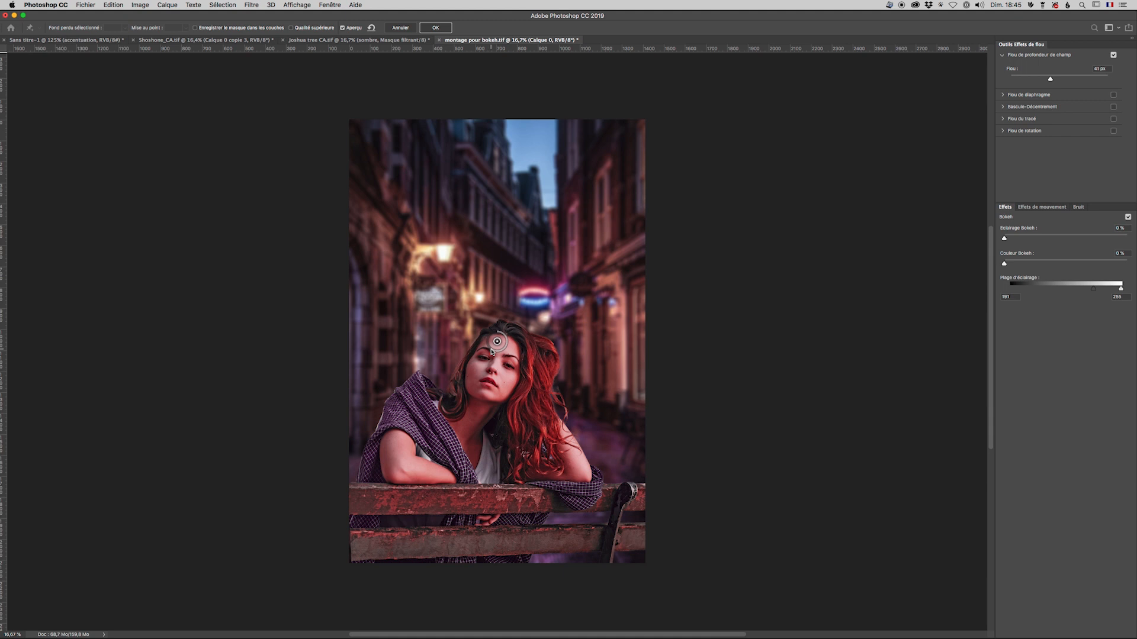
drag(491, 352, 489, 350)
super+click(538, 305)
super+click(539, 305)
super+click(538, 305)
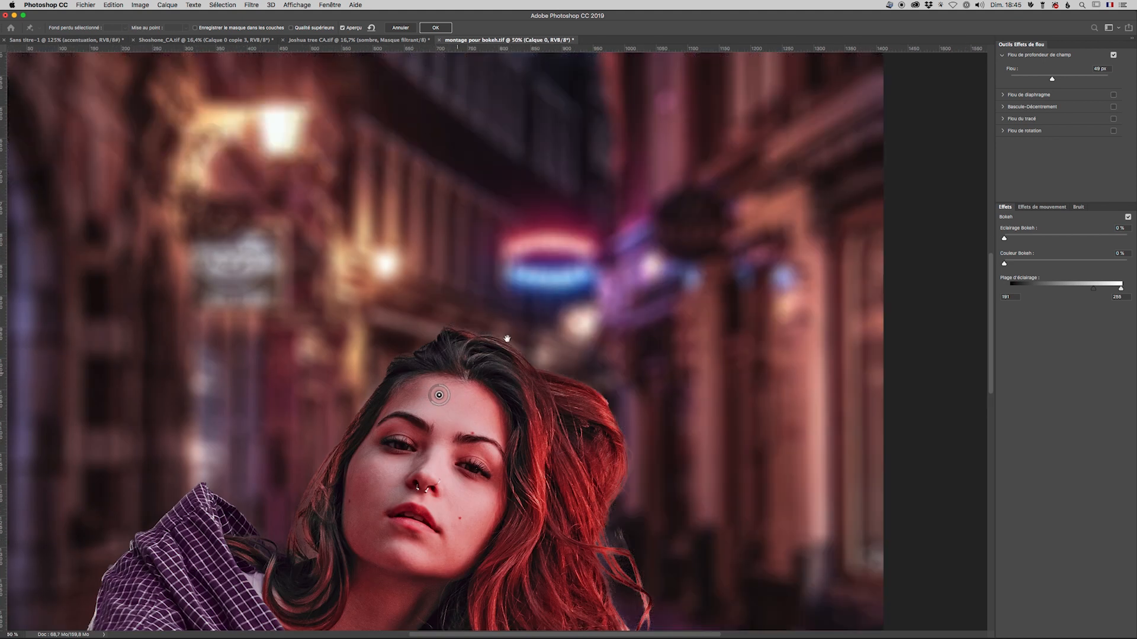
Step: Add grain noise to the blur with an amount of about 28 %, roughness 34 % and highlights 100 %, and apply the filter
click(1078, 207)
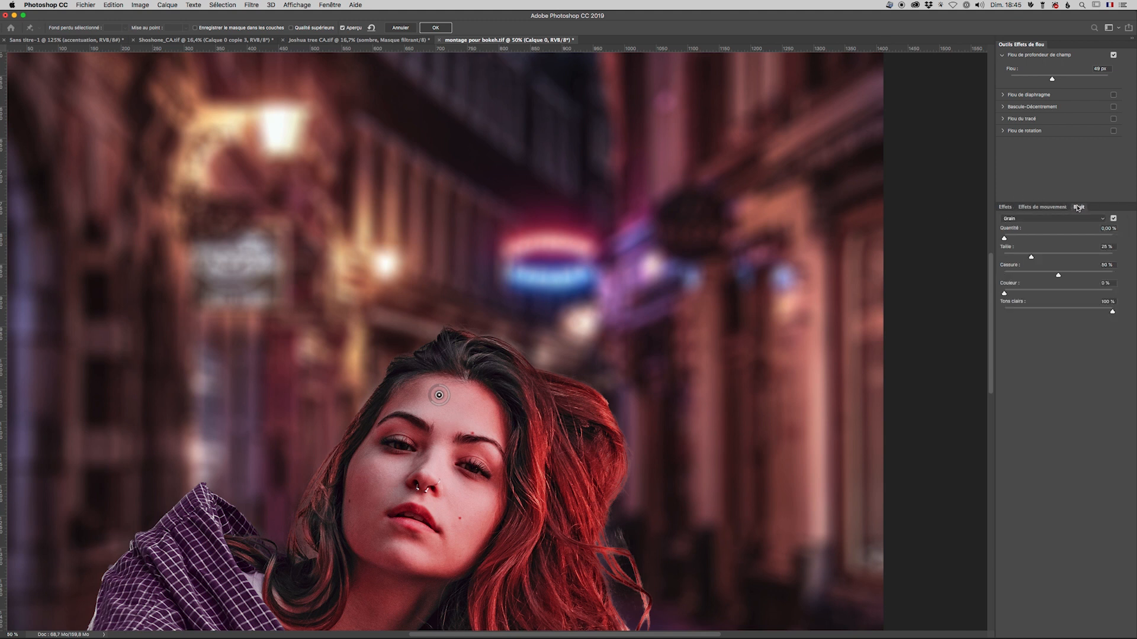
drag(1005, 238, 1034, 237)
drag(1058, 276, 1004, 276)
drag(1004, 276, 1042, 274)
mouse_move(1113, 311)
mouse_down()
mouse_move(988, 312)
mouse_move(1120, 309)
mouse_up()
click(434, 28)
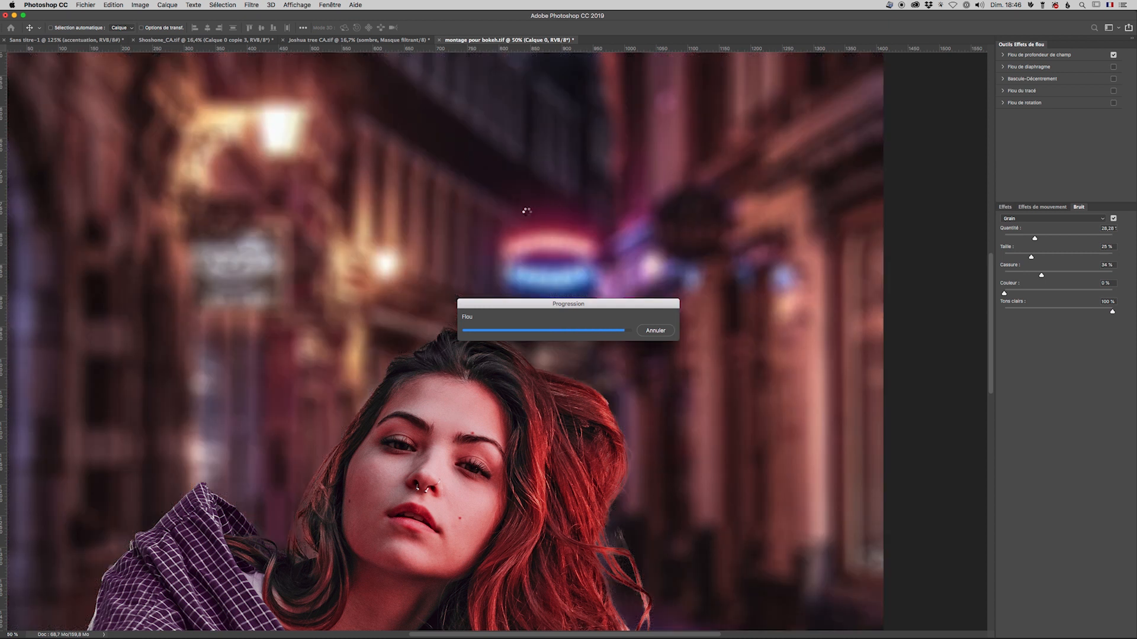
Step: Reopen the background's blur gallery filter and set Light Bokeh to 28 % and Bokeh Color to 100 %
key(super+minus)
key(super+minus)
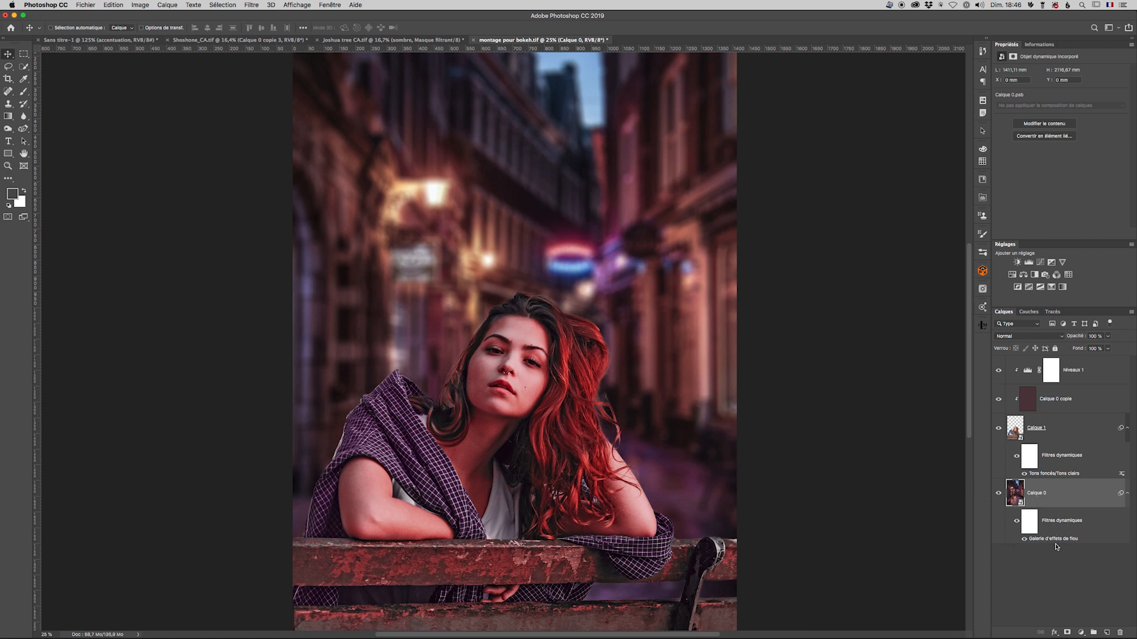
click(1025, 540)
double_click(1043, 539)
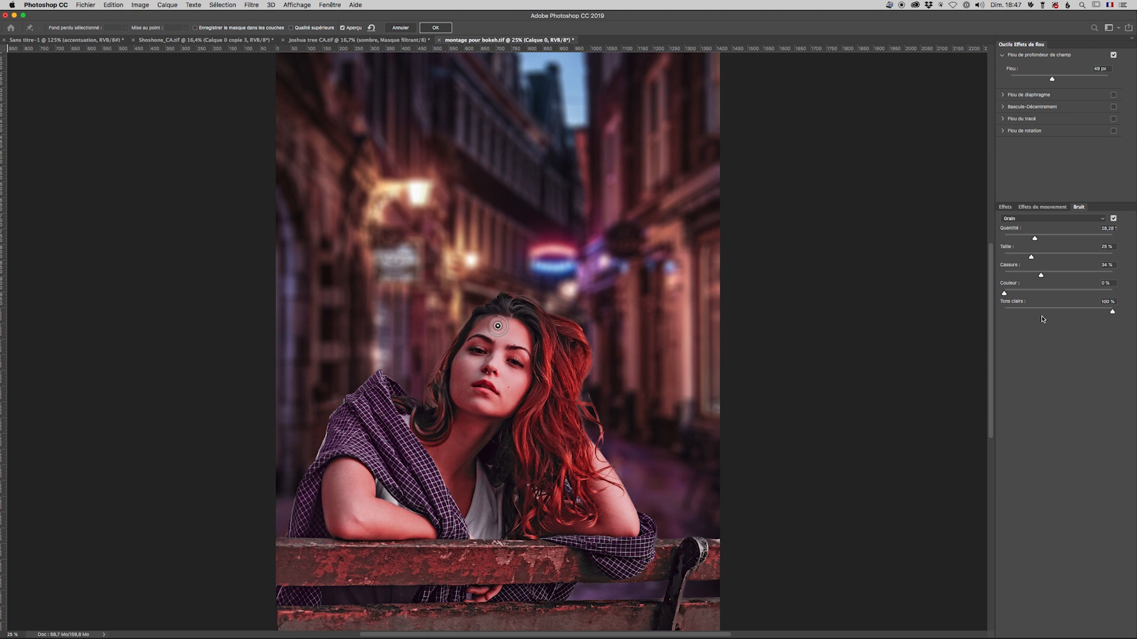
click(1004, 207)
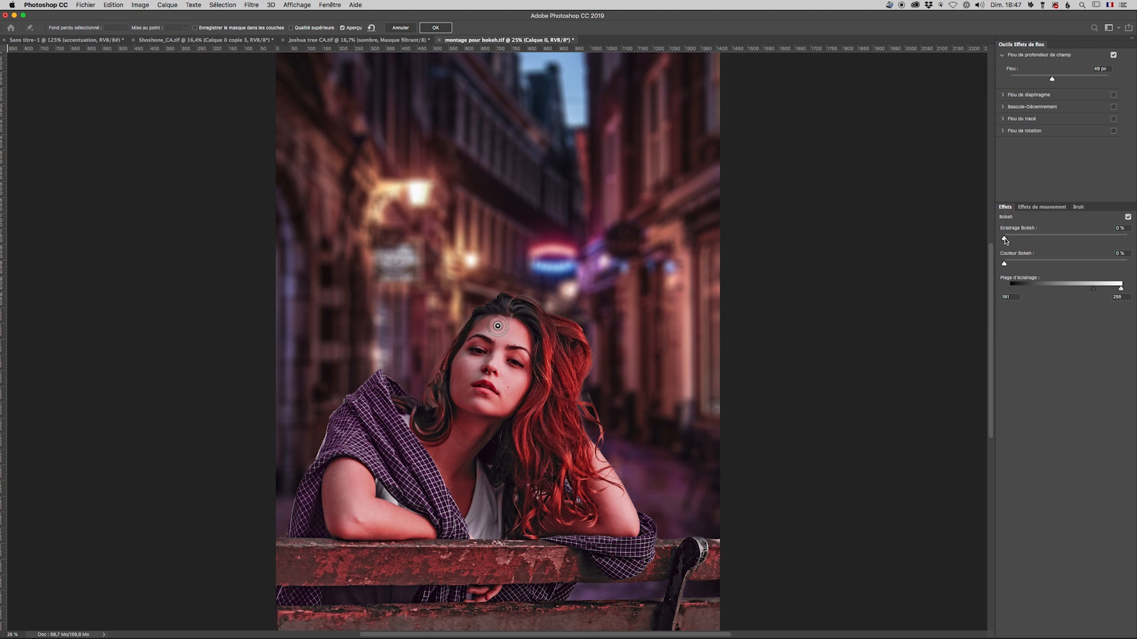
drag(1005, 240, 1131, 266)
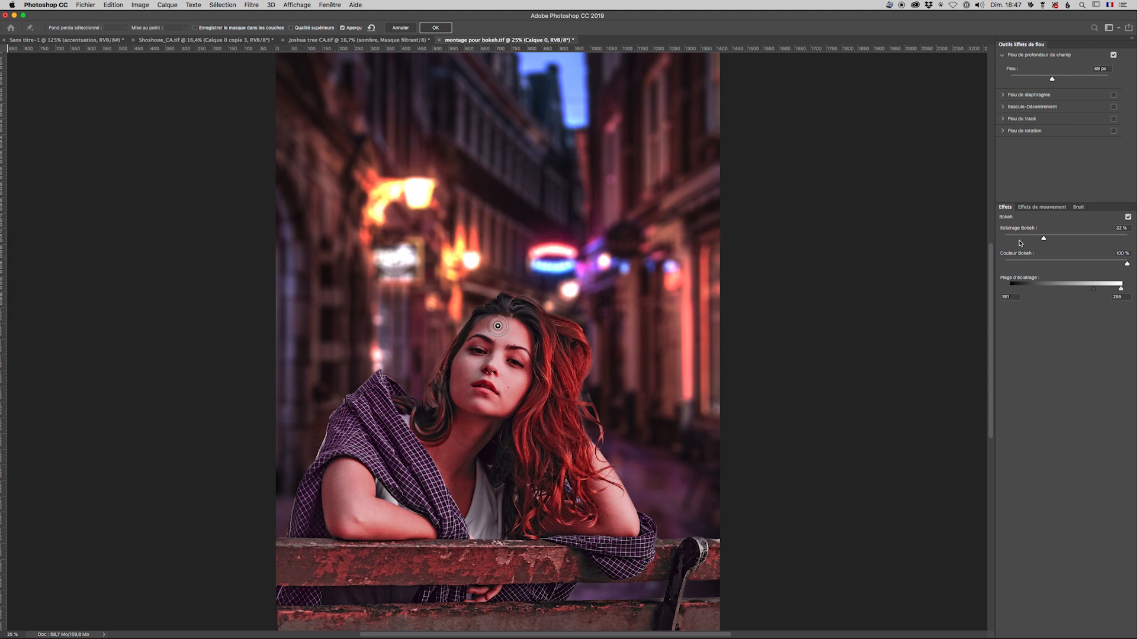
drag(1044, 239, 1039, 245)
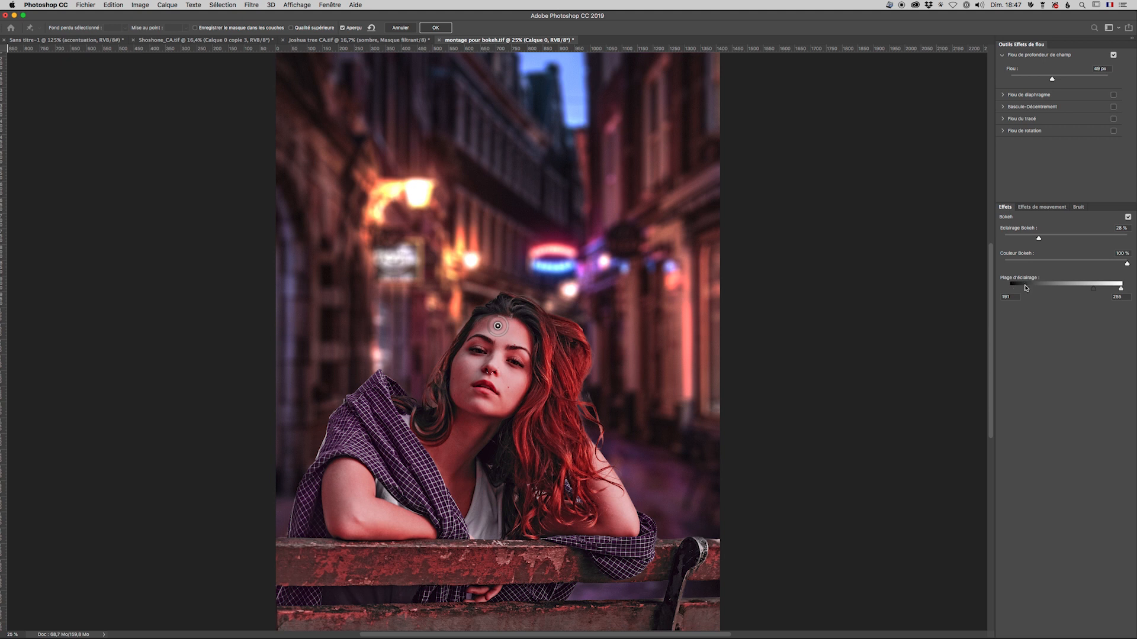
Step: Set the bokeh light range to 174–242 and Light Bokeh to 31 %, and apply the filter
click(1121, 290)
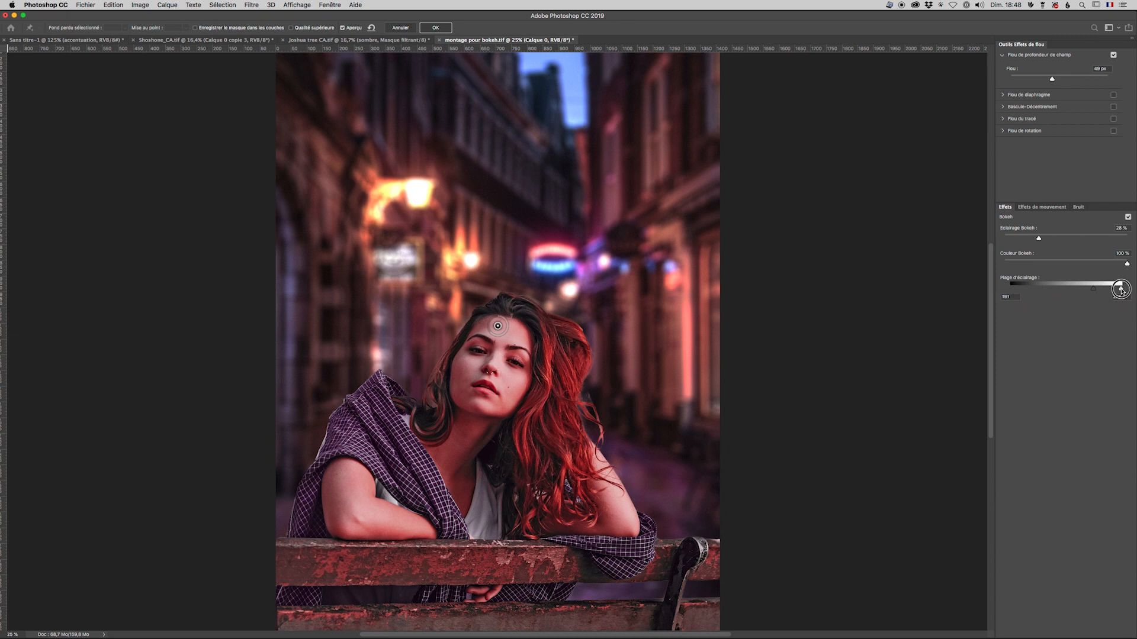
drag(1120, 290, 1117, 289)
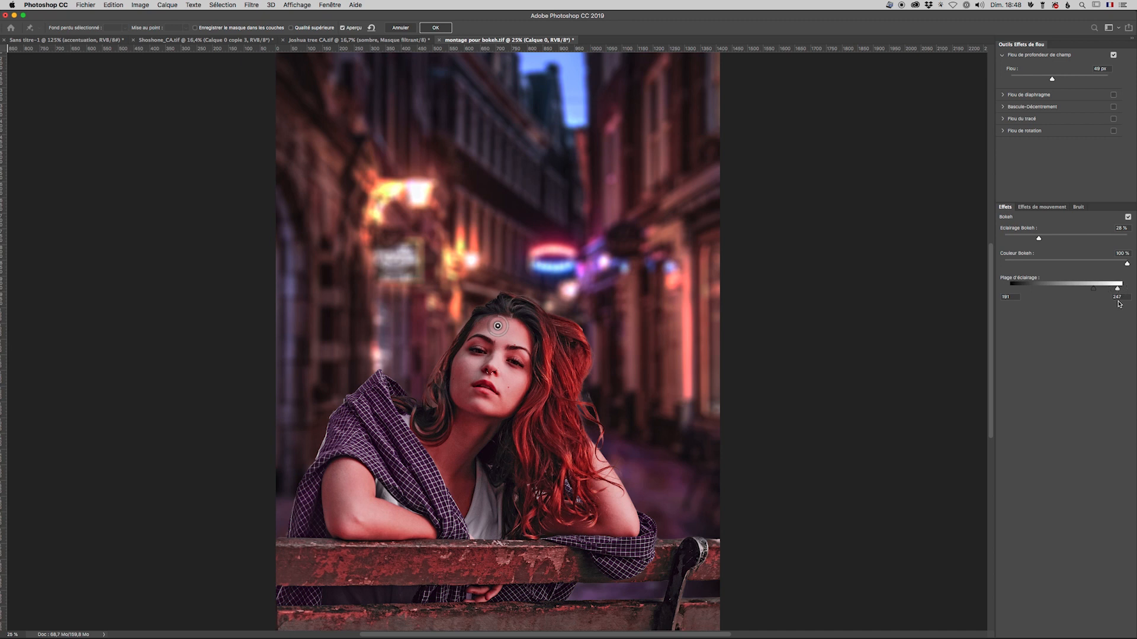
drag(1117, 290, 1086, 290)
drag(1040, 239, 1042, 241)
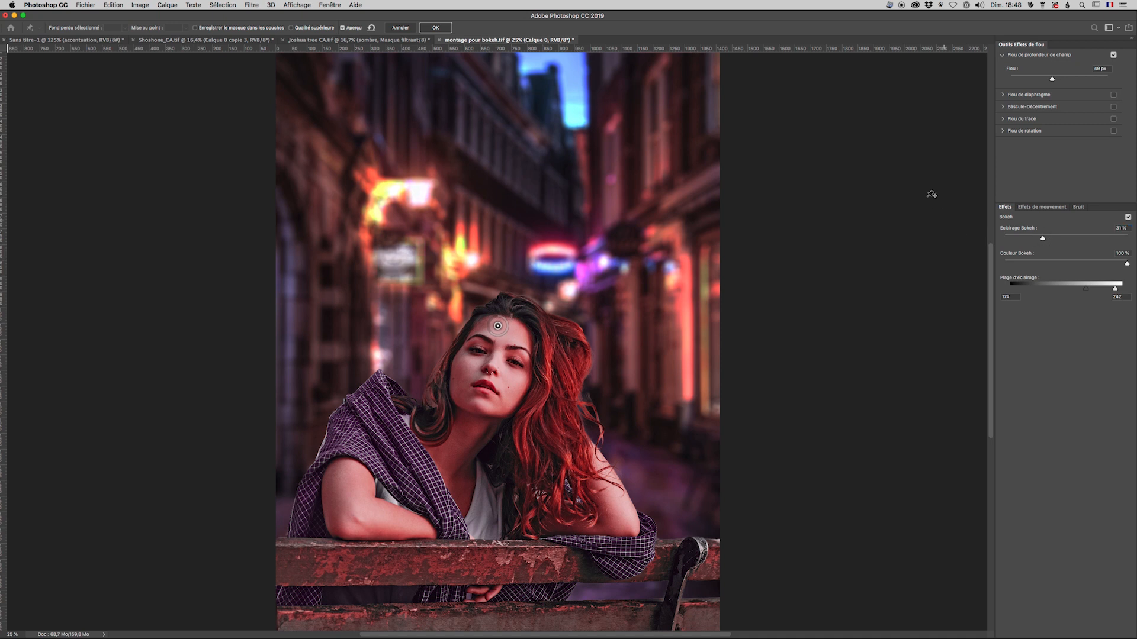
click(436, 27)
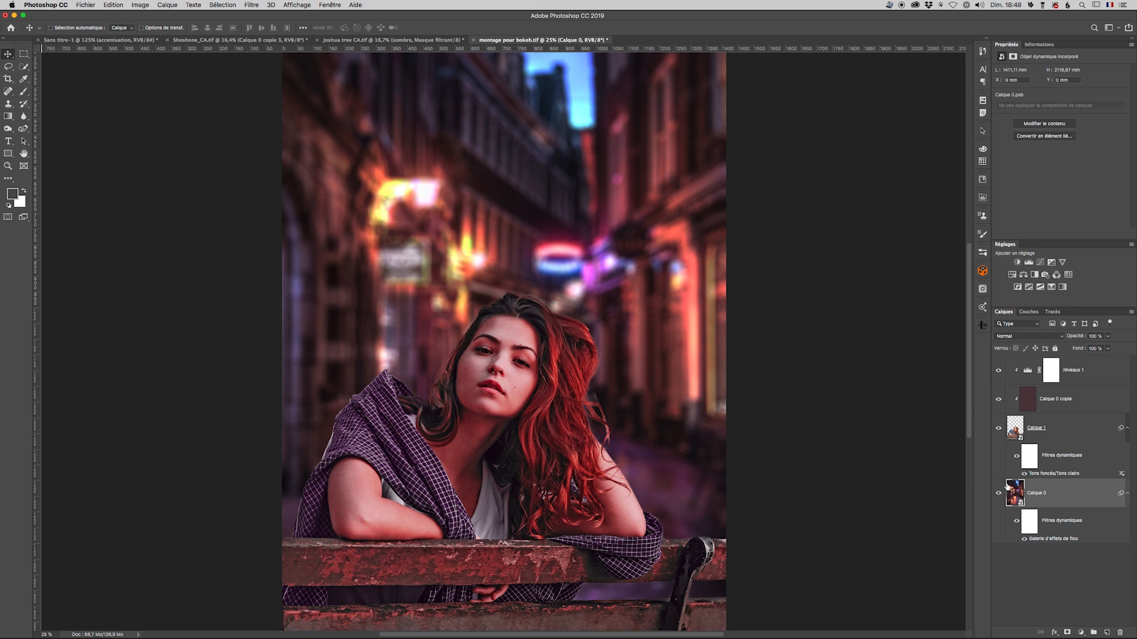
Step: Reopen the blur gallery filter and compare the street background with and without the bokeh effect
double_click(1053, 539)
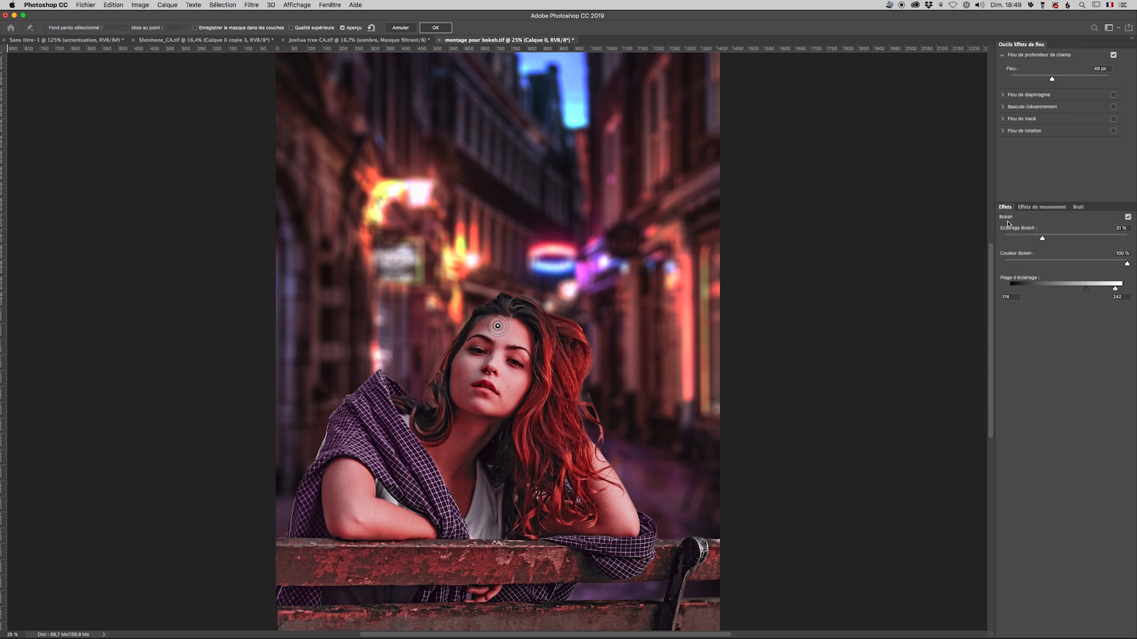
click(1127, 217)
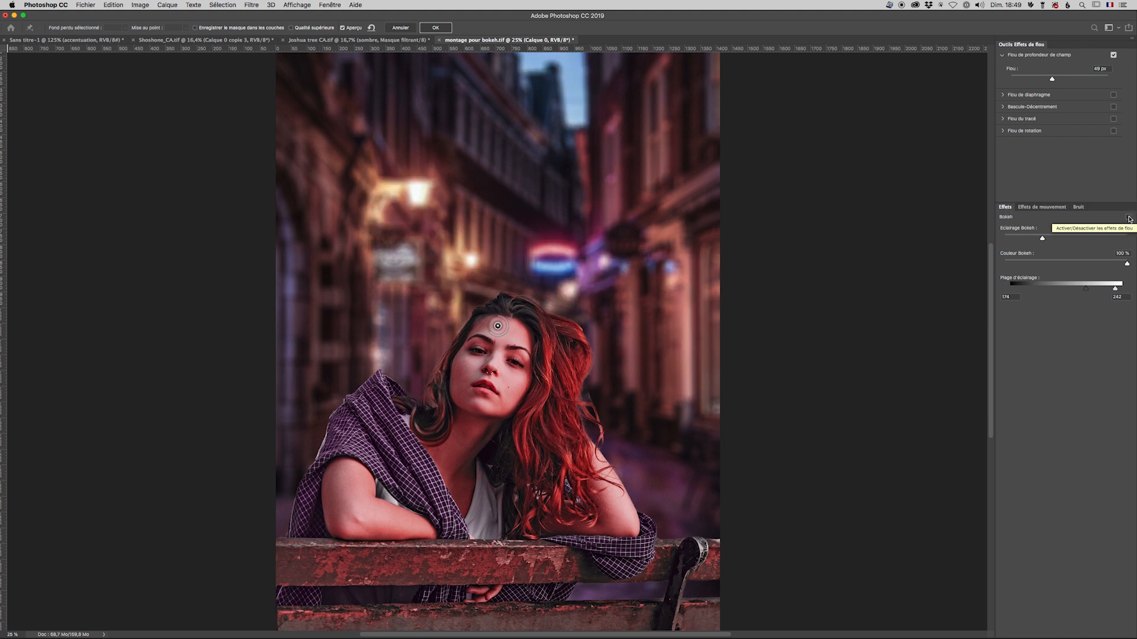
click(1128, 217)
click(1128, 218)
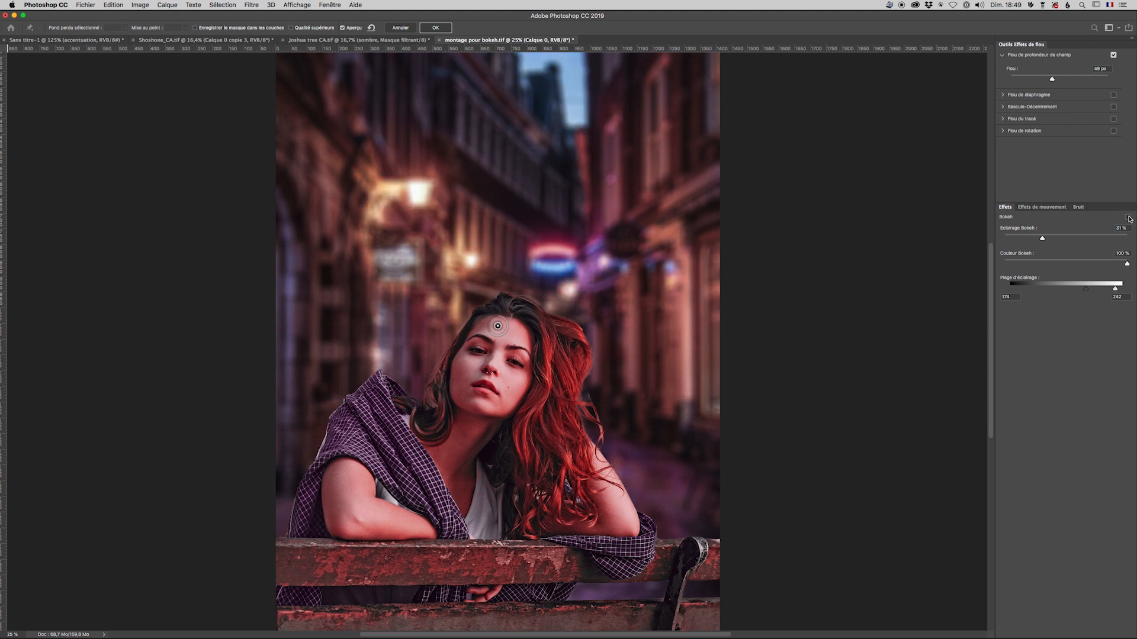
click(1127, 218)
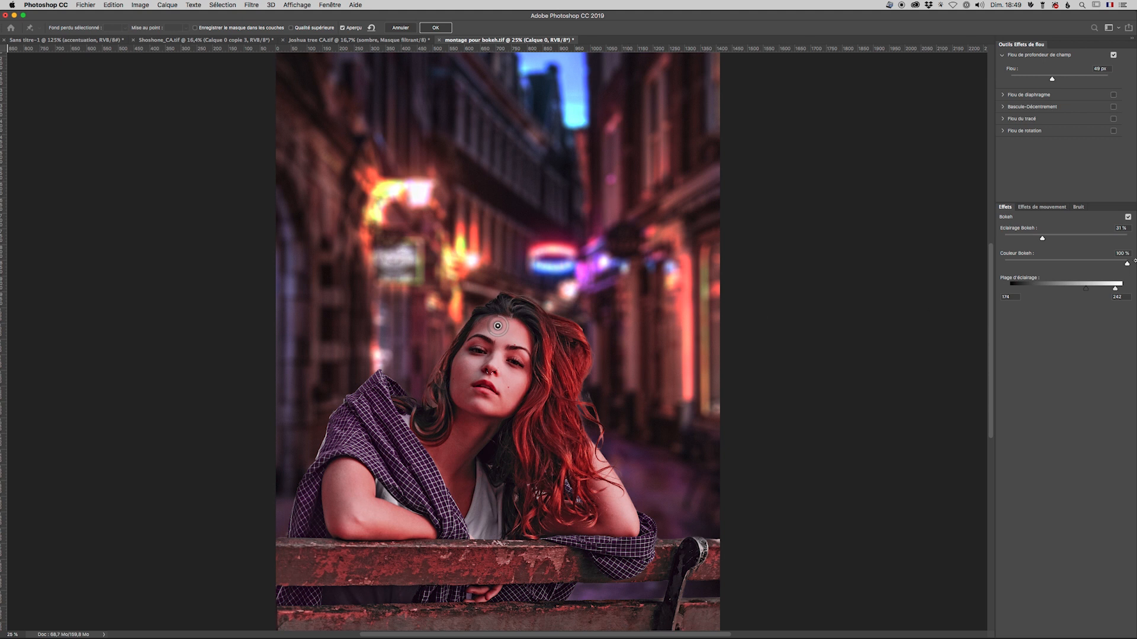
Step: Raise the lower limit of the bokeh light range, apply the filter and fit the image to the screen
mouse_move(1126, 264)
mouse_down()
mouse_move(1019, 276)
mouse_move(1130, 271)
mouse_up()
mouse_move(1087, 292)
mouse_down()
mouse_move(1067, 292)
mouse_move(1099, 292)
mouse_up()
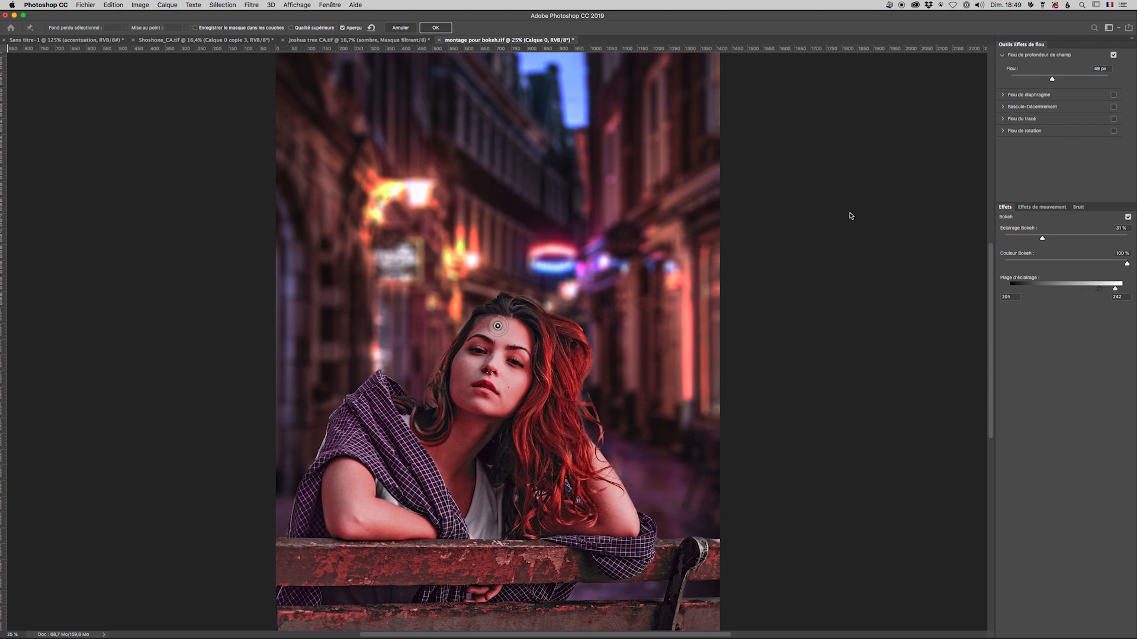
drag(637, 114, 636, 203)
drag(1099, 292, 1090, 293)
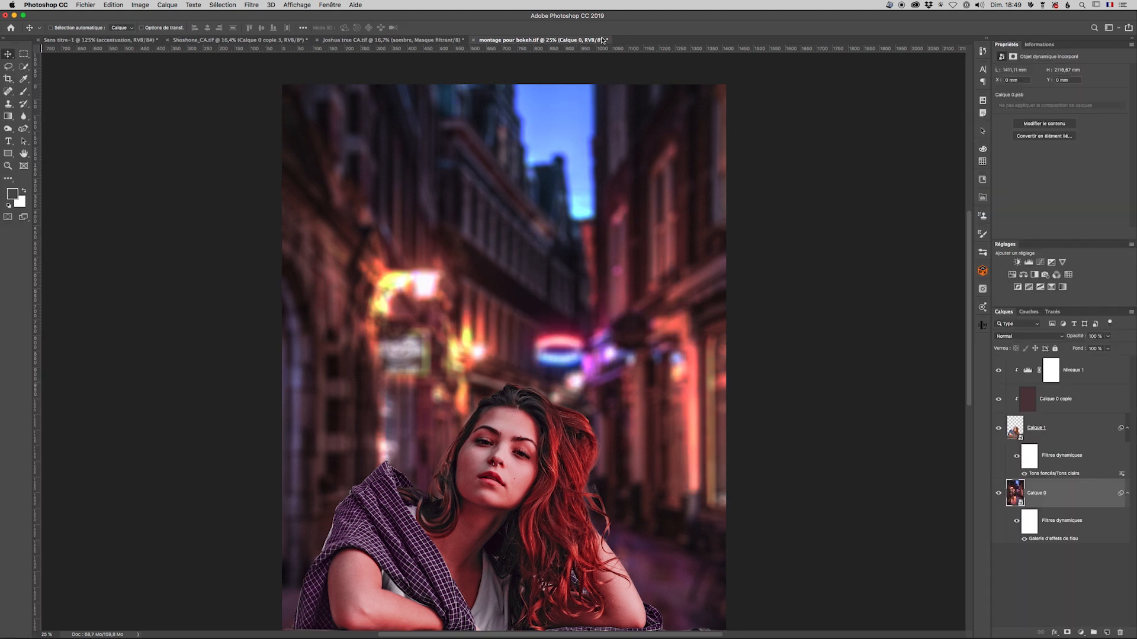
click(24, 154)
double_click(24, 154)
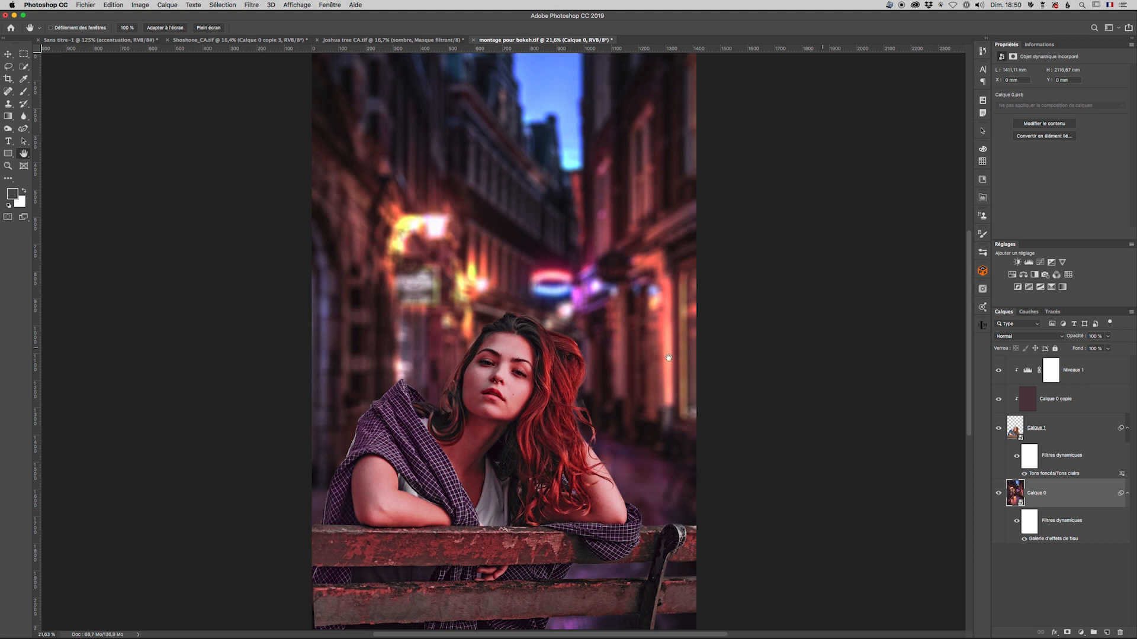
Step: Add a Levels adjustment above all layers, collapse the smart filter lists and set the midtones to 0.84
click(1103, 364)
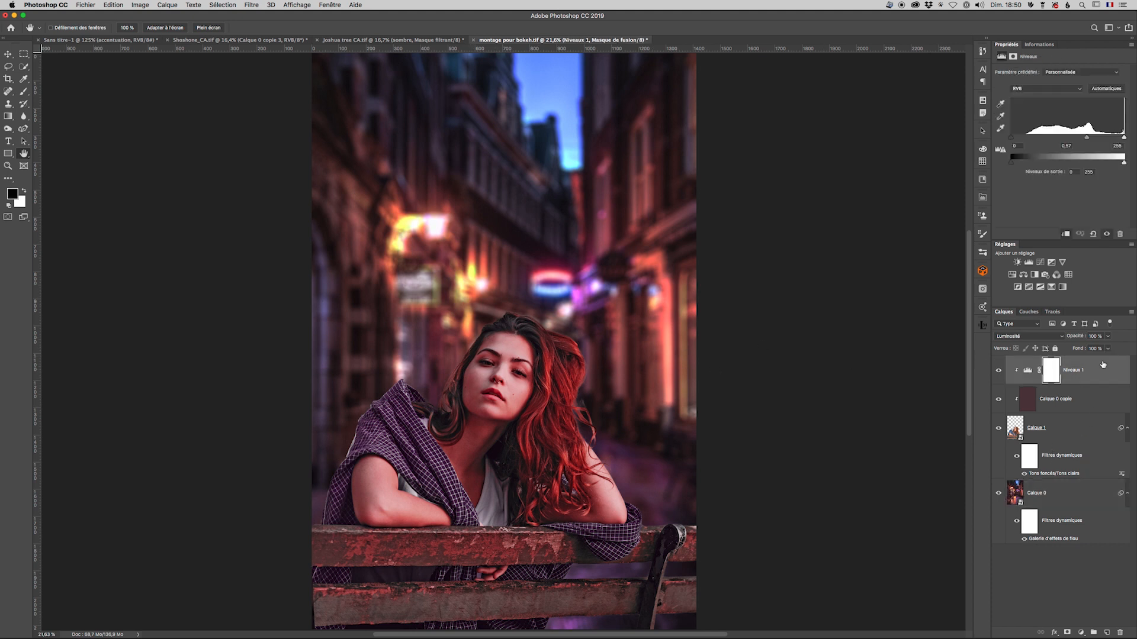
click(1028, 262)
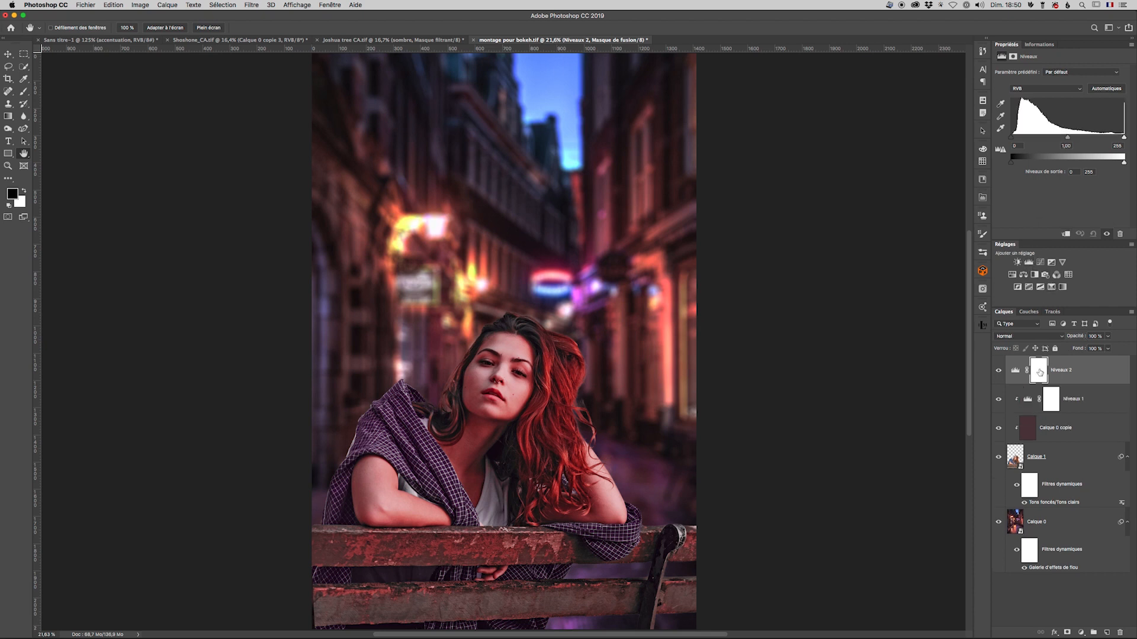
click(1127, 456)
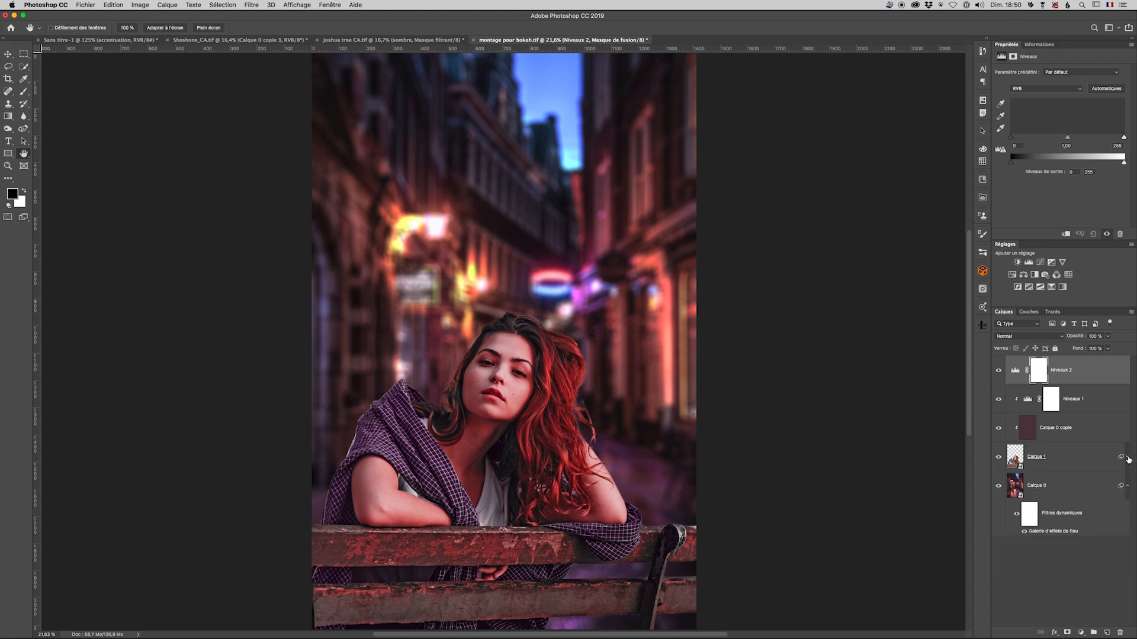
click(1127, 487)
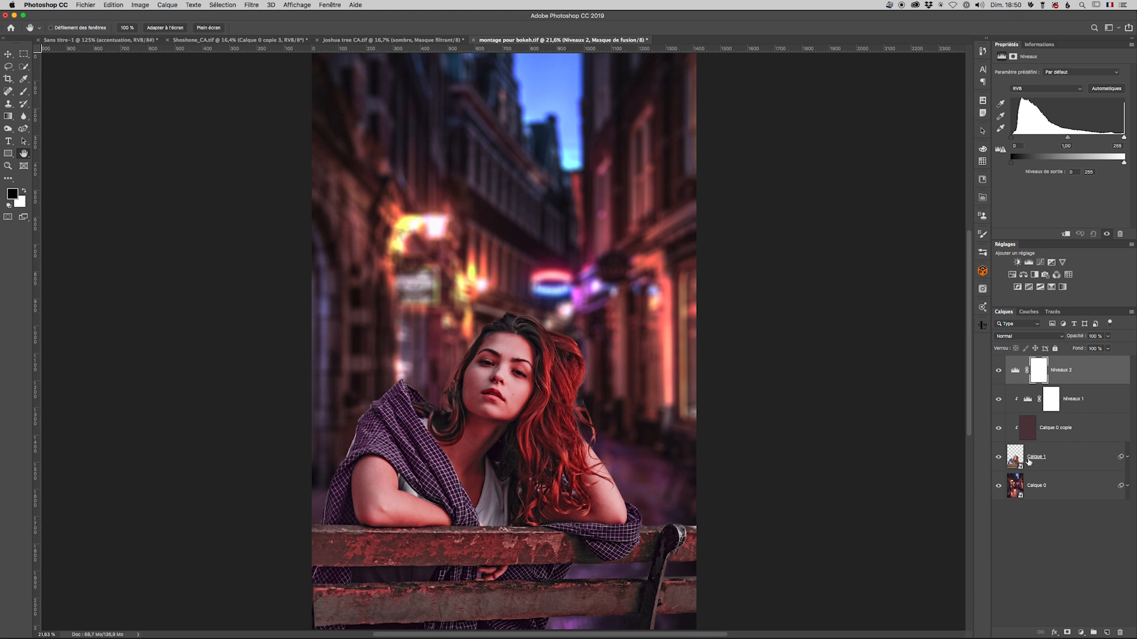
drag(1068, 138, 1073, 136)
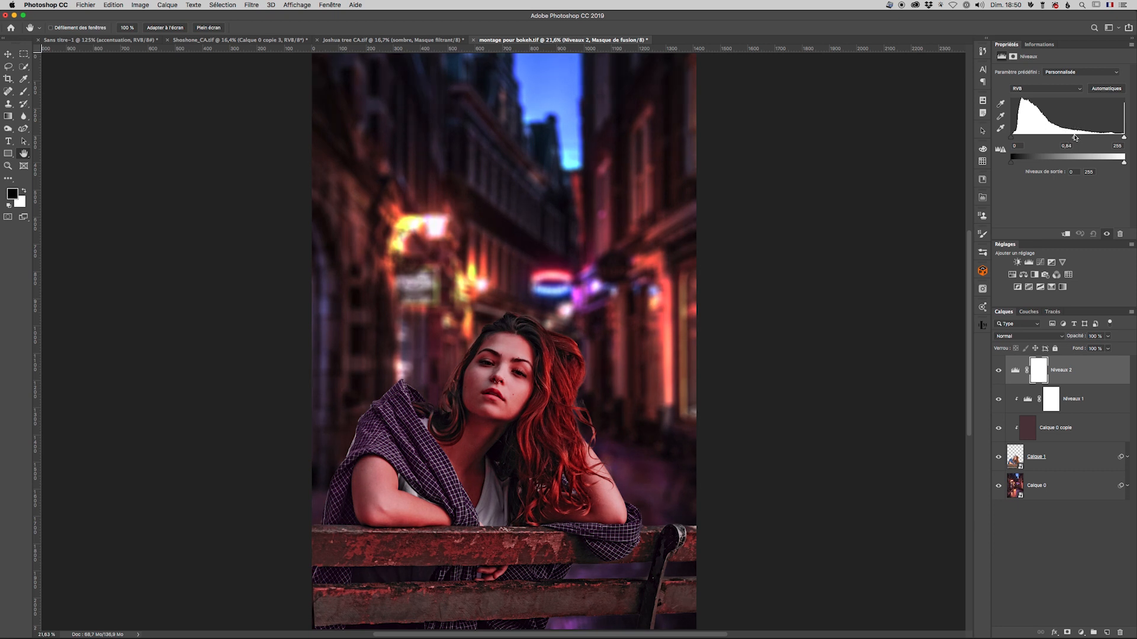